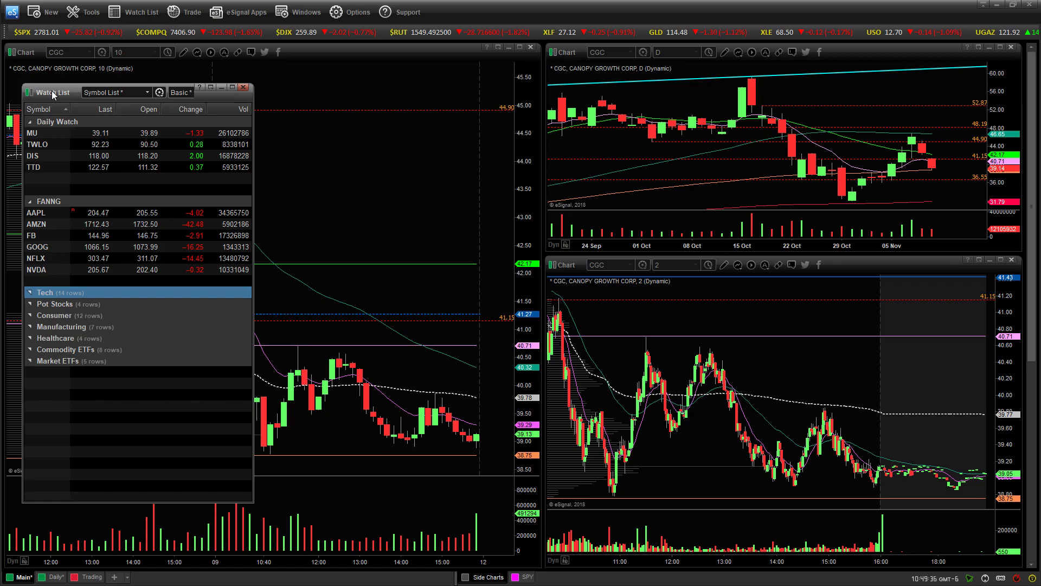
- Drag the Watch List window from the left edge to the centre, over the charts
{"action": "left_click_drag", "start_coordinate": [52, 95], "coordinate": [421, 80]}
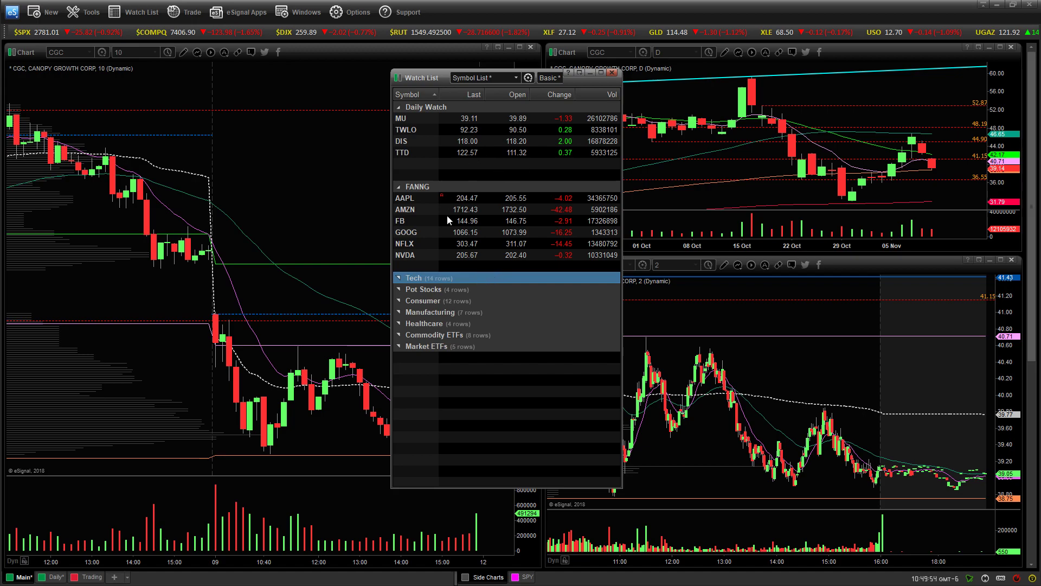
- Select the FANNG group and expand the Tech, Pot Stocks and Consumer groups
{"action": "left_click", "coordinate": [400, 188]}
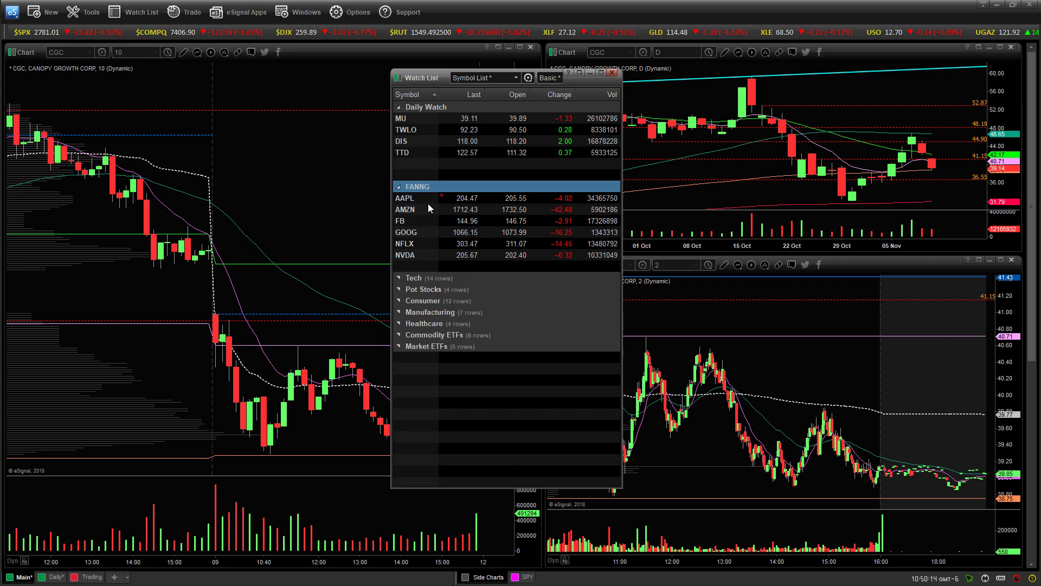
{"action": "left_click", "coordinate": [398, 280]}
{"action": "scroll", "coordinate": [499, 362], "scroll_direction": "down", "scroll_amount": 4}
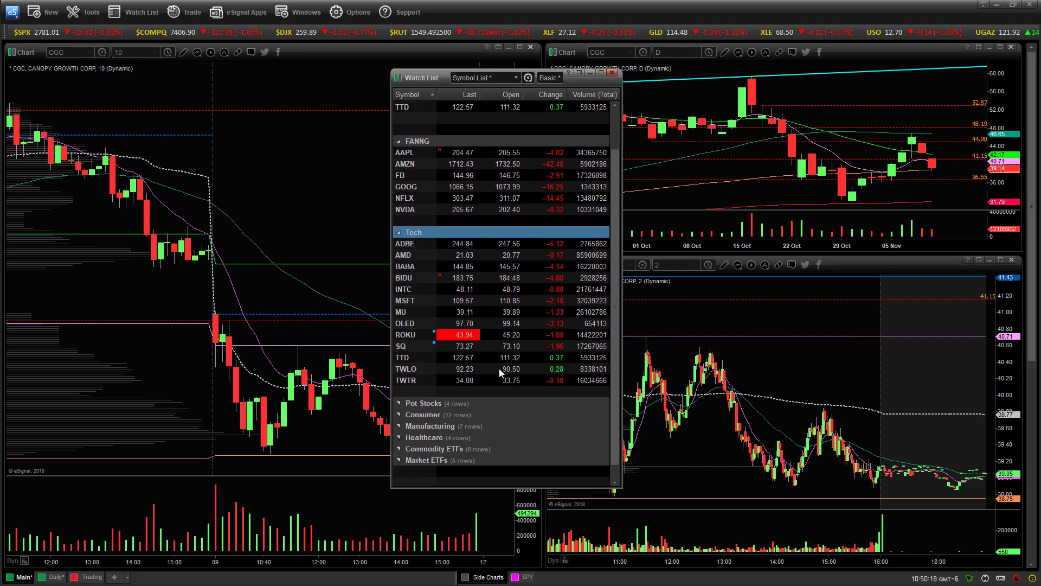
{"action": "scroll", "coordinate": [499, 371], "scroll_direction": "down", "scroll_amount": 2}
{"action": "left_click", "coordinate": [538, 324]}
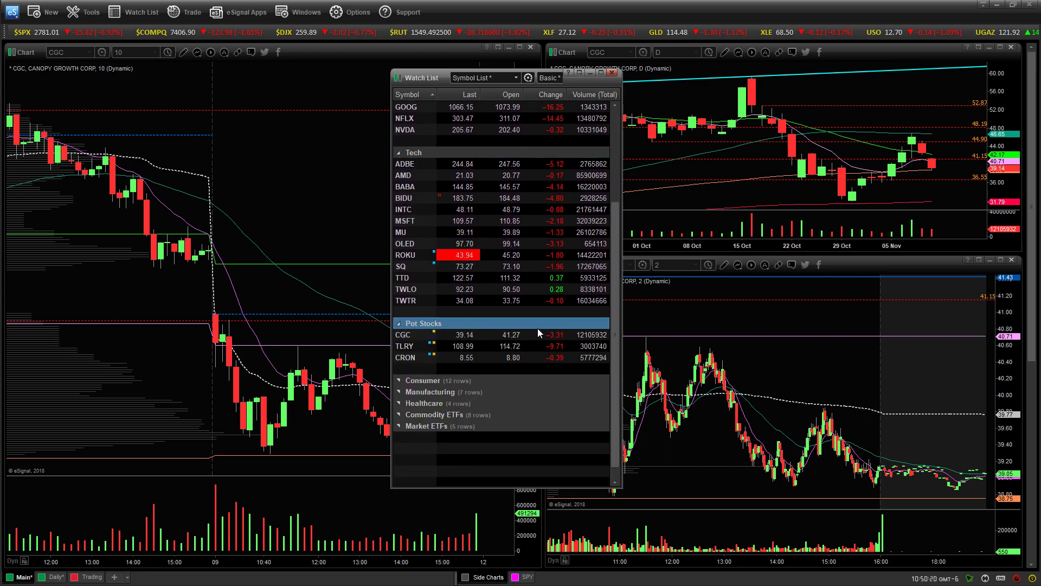
{"action": "scroll", "coordinate": [534, 331], "scroll_direction": "down", "scroll_amount": 3}
{"action": "left_click", "coordinate": [401, 301]}
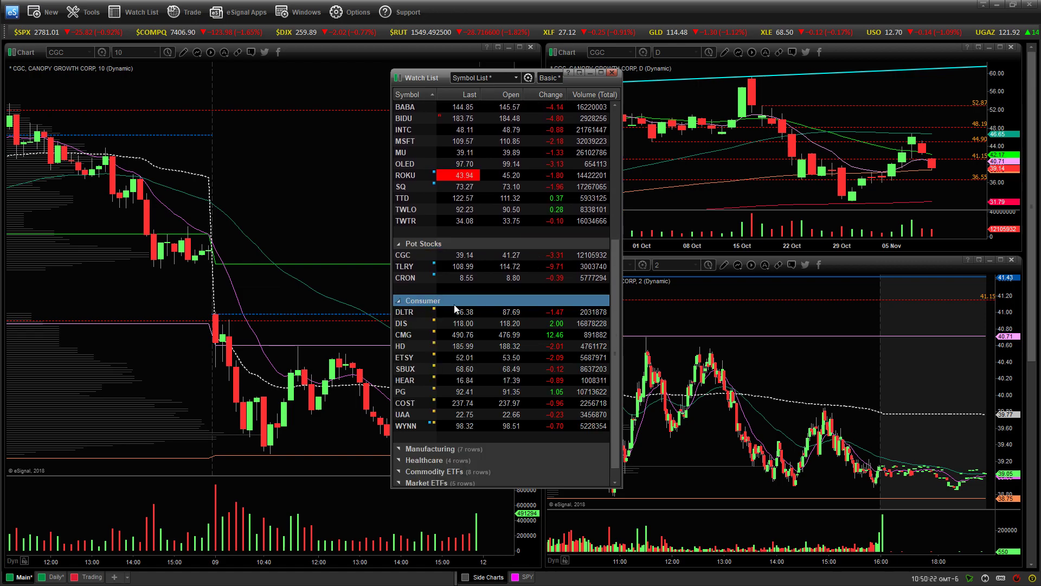
{"action": "scroll", "coordinate": [529, 348], "scroll_direction": "down", "scroll_amount": 3}
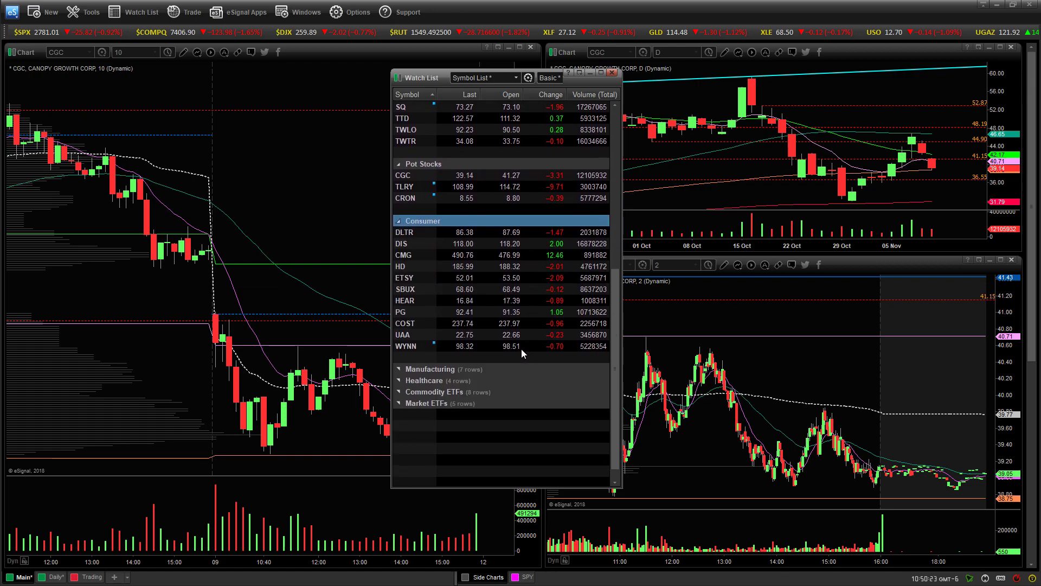
- Expand the Manufacturing, Healthcare, Commodity ETFs and Market ETFs groups
{"action": "left_click", "coordinate": [399, 370]}
{"action": "scroll", "coordinate": [552, 353], "scroll_direction": "down", "scroll_amount": 4}
{"action": "left_click", "coordinate": [399, 358]}
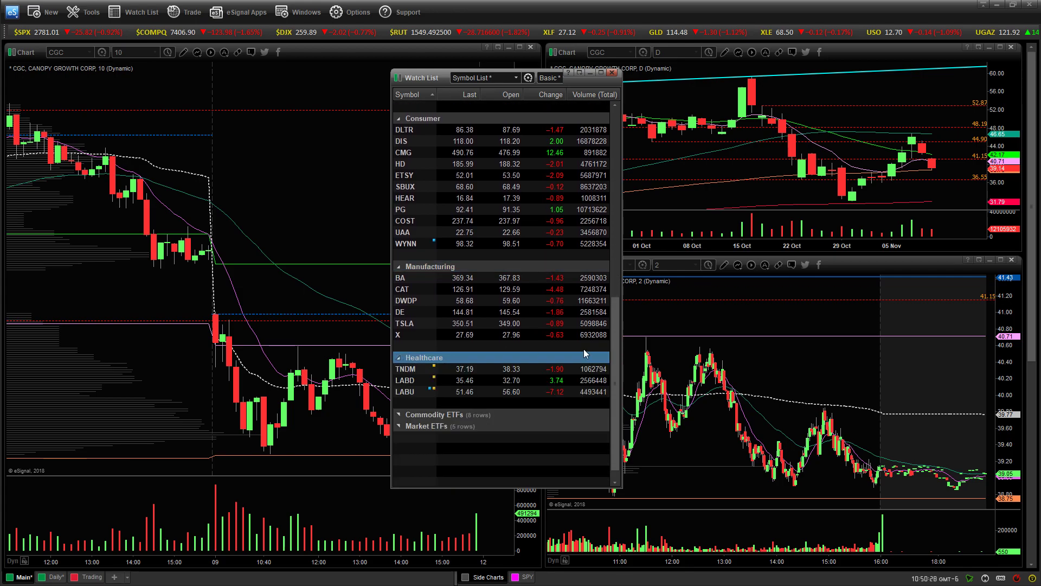
{"action": "scroll", "coordinate": [542, 351], "scroll_direction": "down", "scroll_amount": 3}
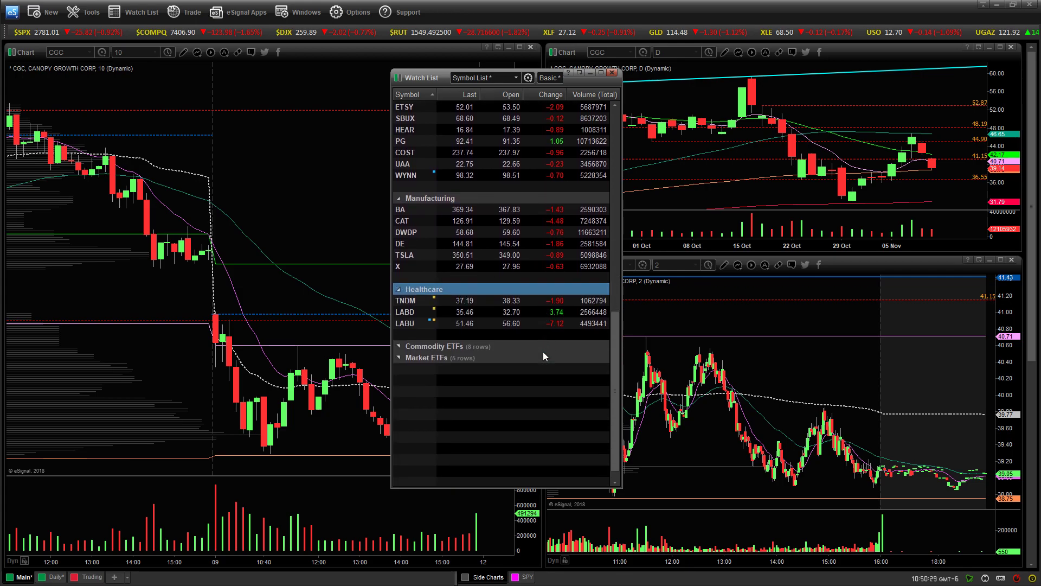
{"action": "left_click", "coordinate": [400, 347]}
{"action": "scroll", "coordinate": [515, 400], "scroll_direction": "down", "scroll_amount": 3}
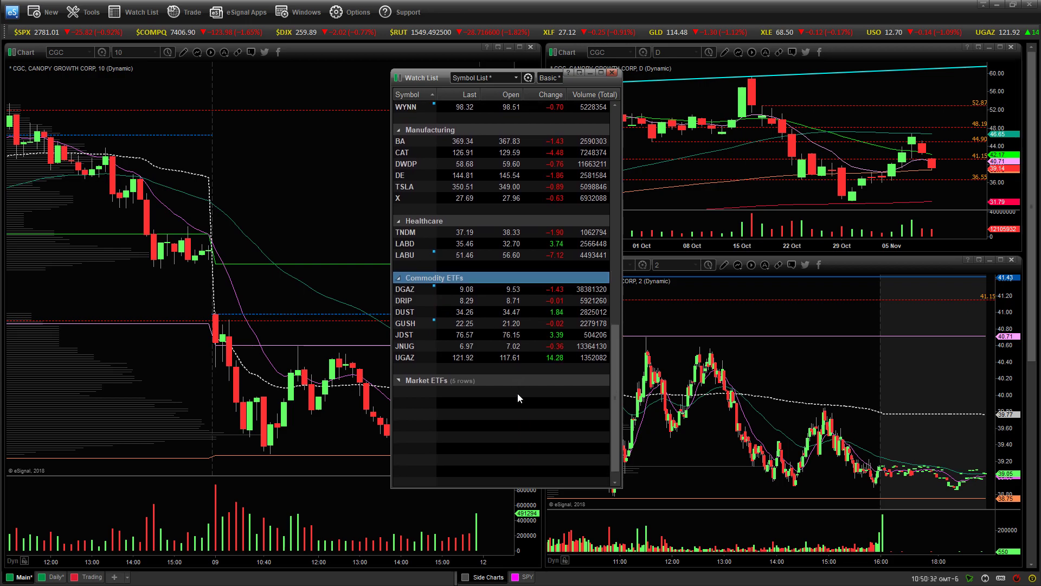
{"action": "left_click", "coordinate": [399, 381]}
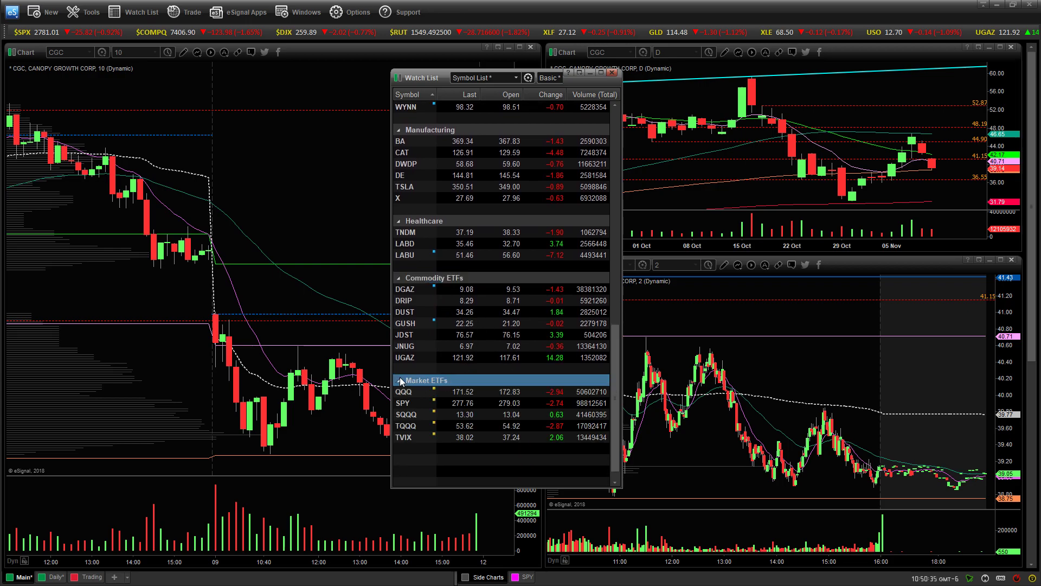
{"action": "left_click", "coordinate": [501, 374]}
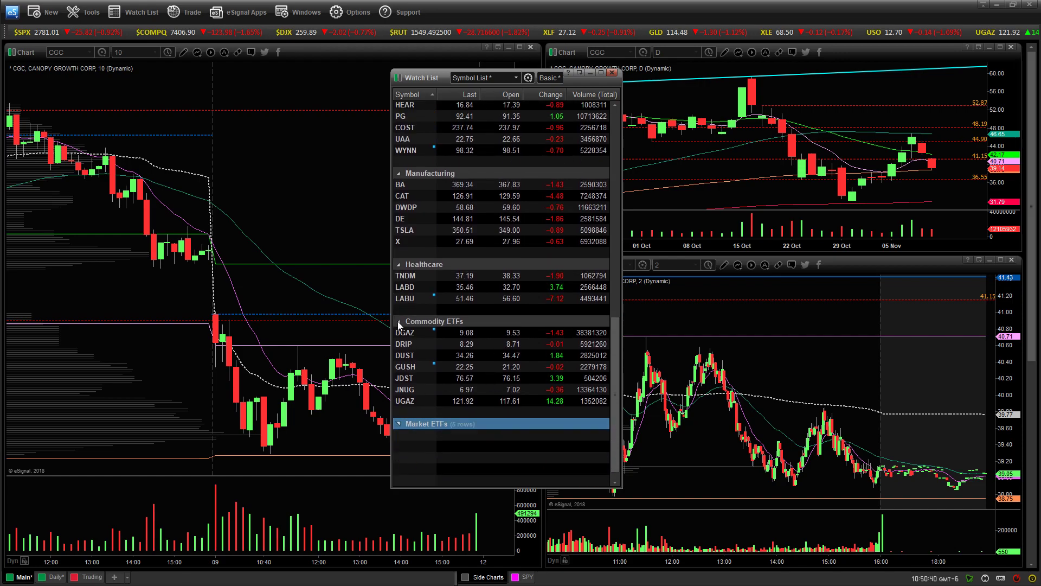
{"action": "left_click", "coordinate": [398, 424]}
{"action": "scroll", "coordinate": [500, 352], "scroll_direction": "up", "scroll_amount": 3}
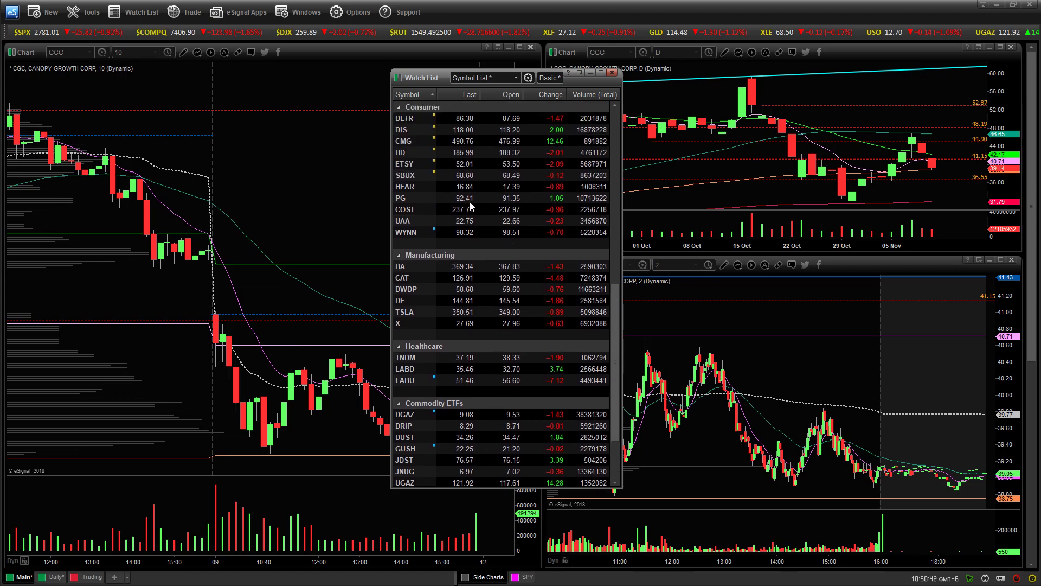
{"action": "left_click", "coordinate": [35, 16]}
{"action": "left_click", "coordinate": [313, 147]}
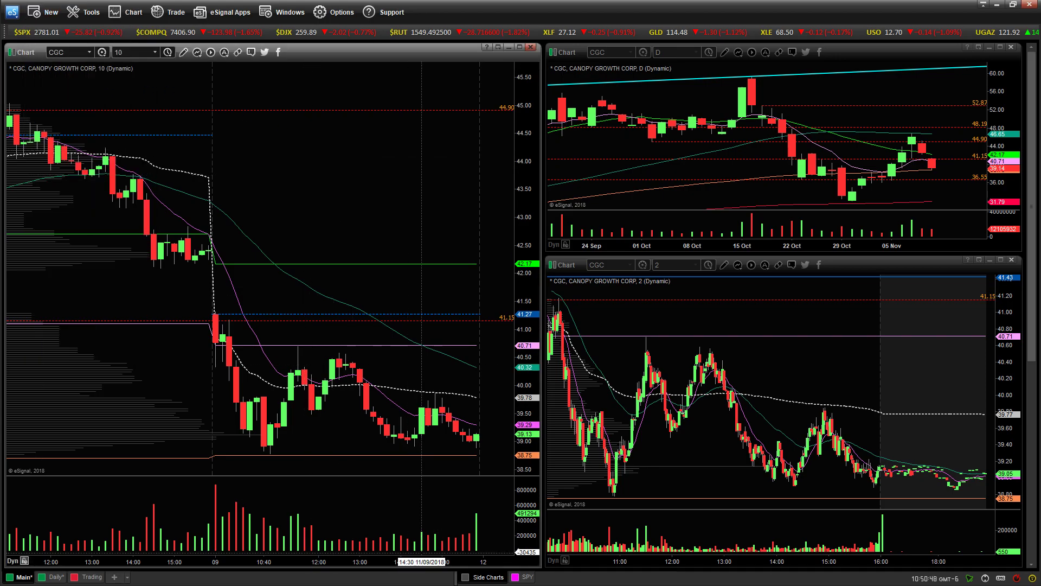
{"action": "key", "text": "alt+Tab"}
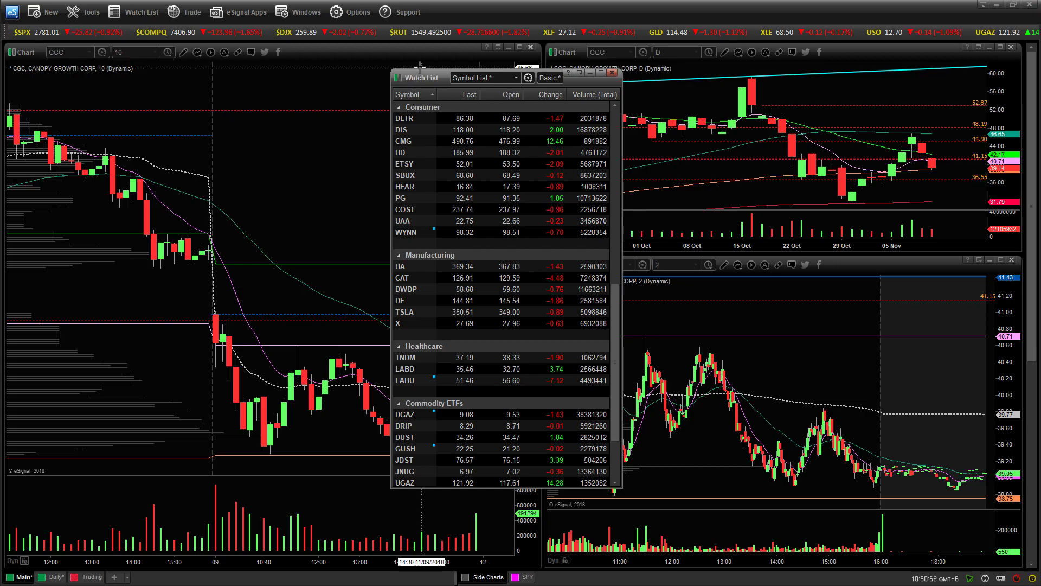
{"action": "left_click_drag", "start_coordinate": [424, 76], "coordinate": [406, 90]}
{"action": "right_click", "coordinate": [493, 109]}
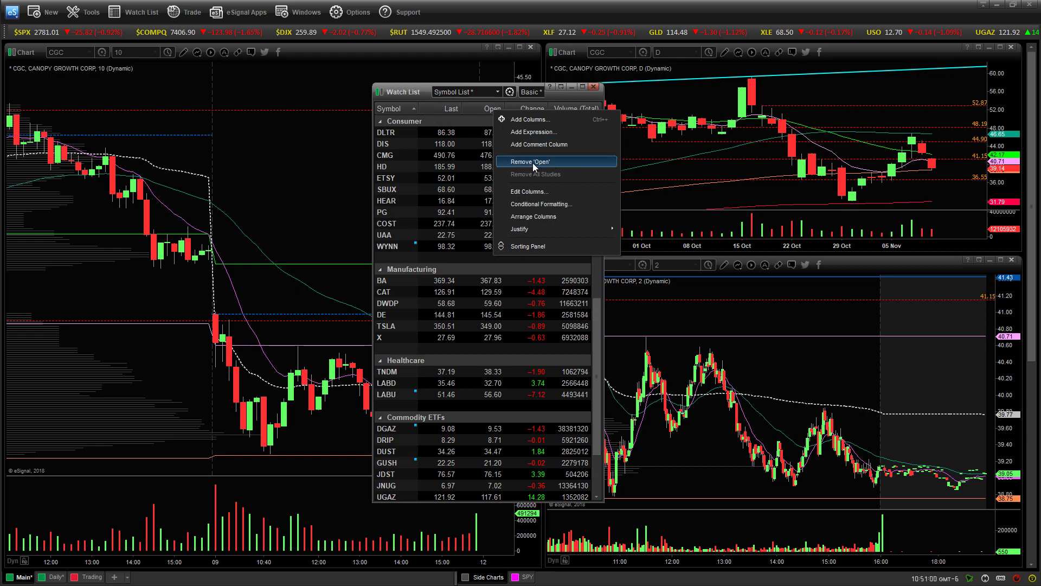
{"action": "left_click", "coordinate": [542, 119]}
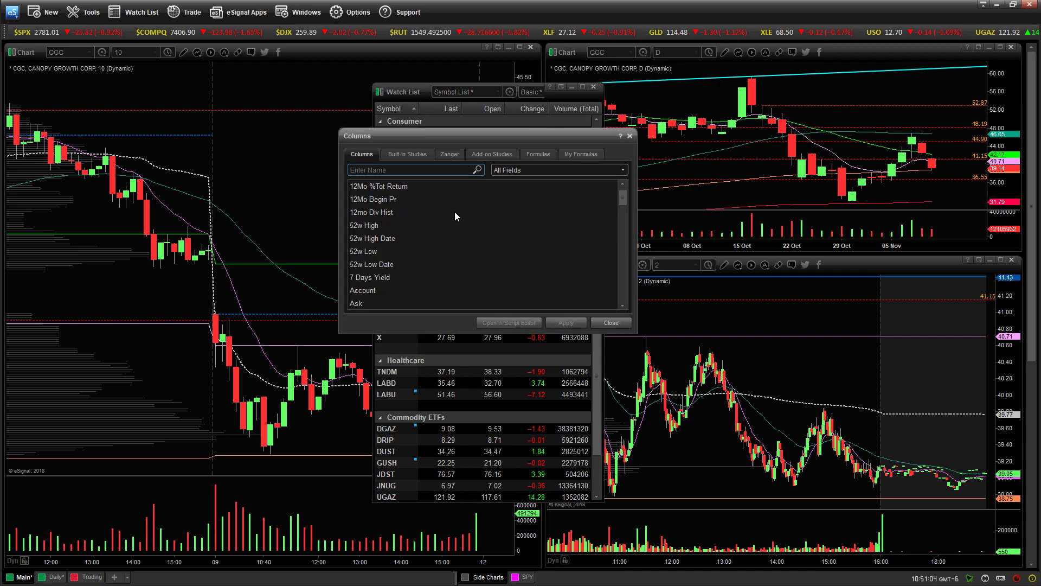
{"action": "key", "text": "Escape"}
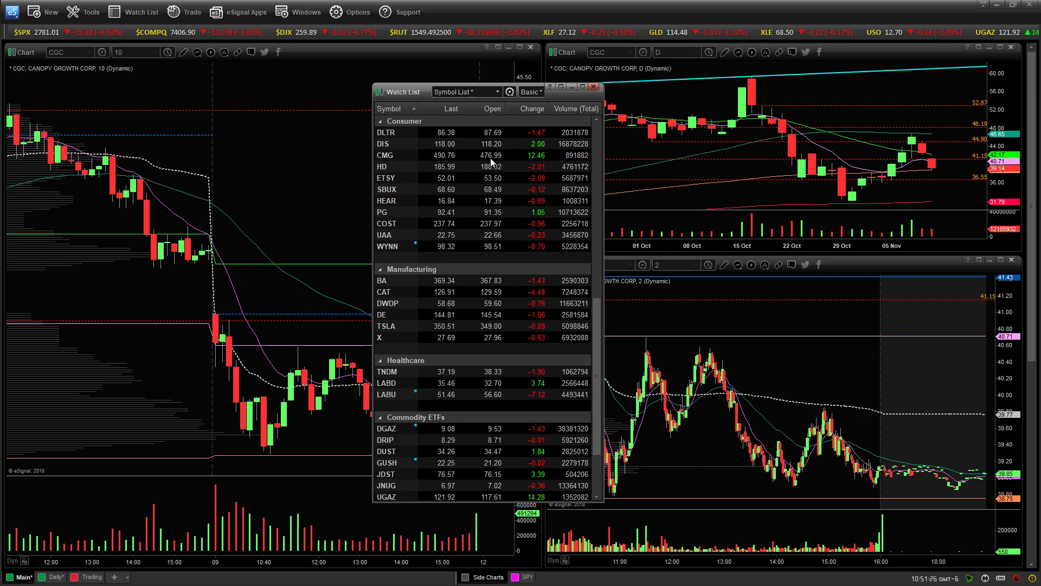
- Scroll to the bottom of the watch list and select the empty row below TVIX
{"action": "scroll", "coordinate": [551, 252], "scroll_direction": "up", "scroll_amount": 2}
{"action": "scroll", "coordinate": [548, 249], "scroll_direction": "down", "scroll_amount": 10}
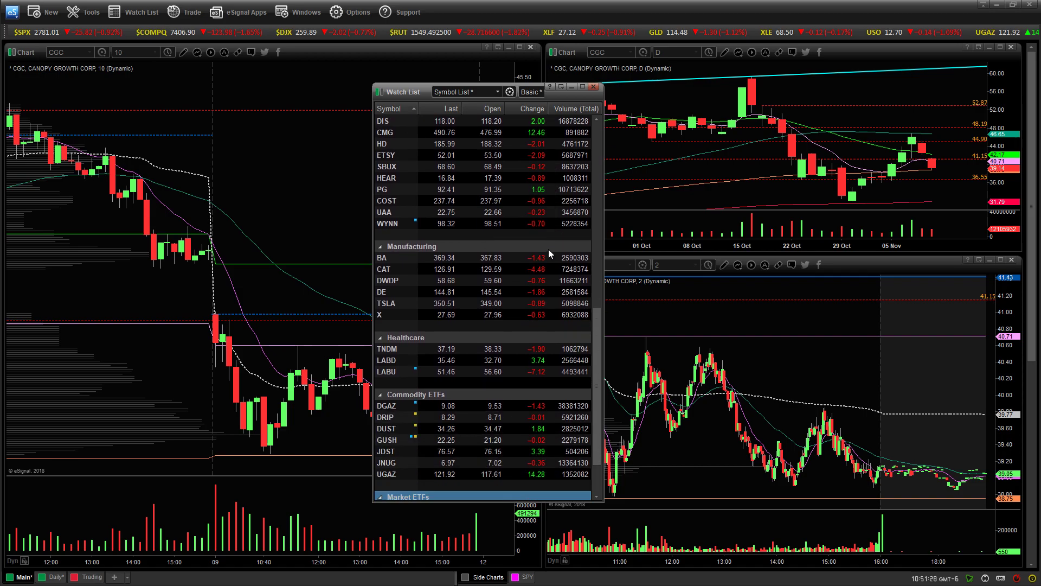
{"action": "scroll", "coordinate": [544, 245], "scroll_direction": "down", "scroll_amount": 2}
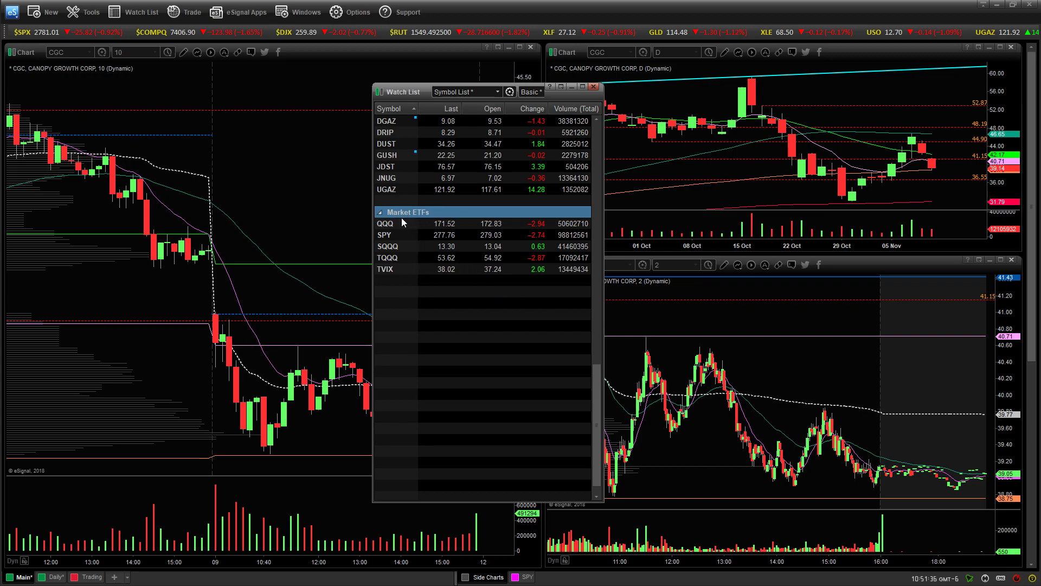
{"action": "left_click", "coordinate": [396, 292]}
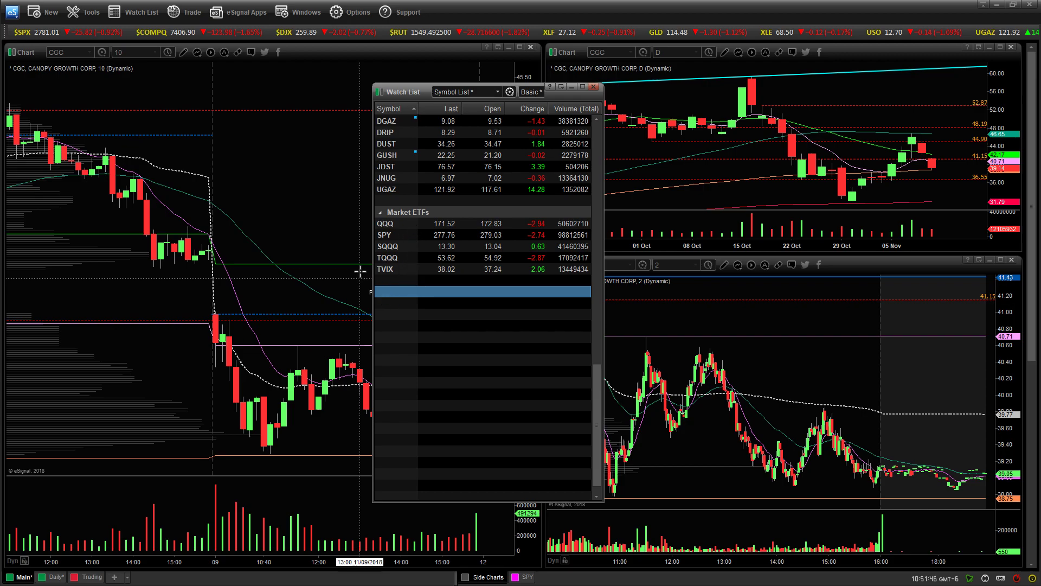
- Create a '#New' group header and add the symbols HEAR and BIDU beneath it
{"action": "type", "text": "#"}
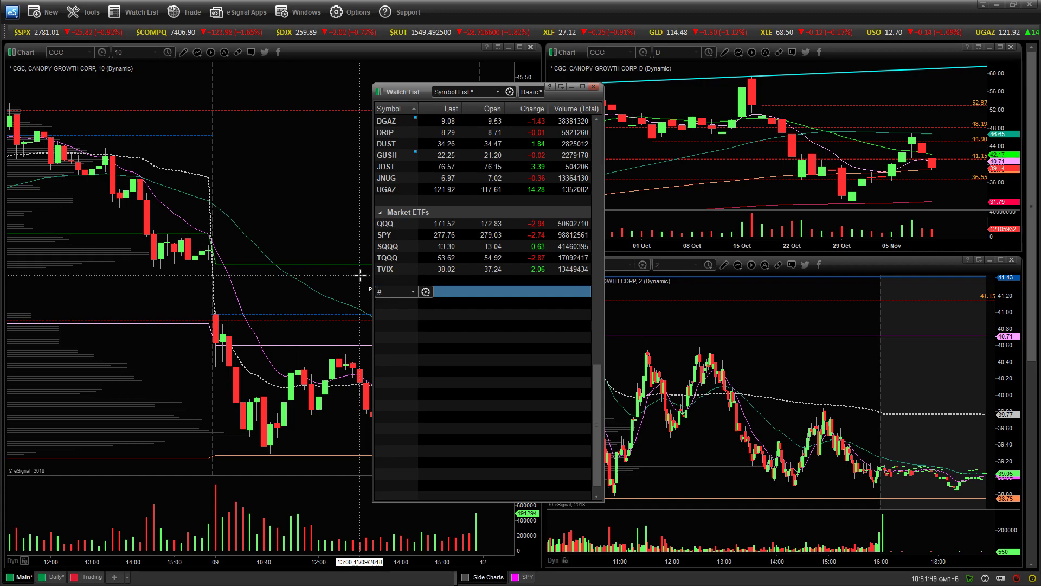
{"action": "type", "text": "New"}
{"action": "key", "text": "Return"}
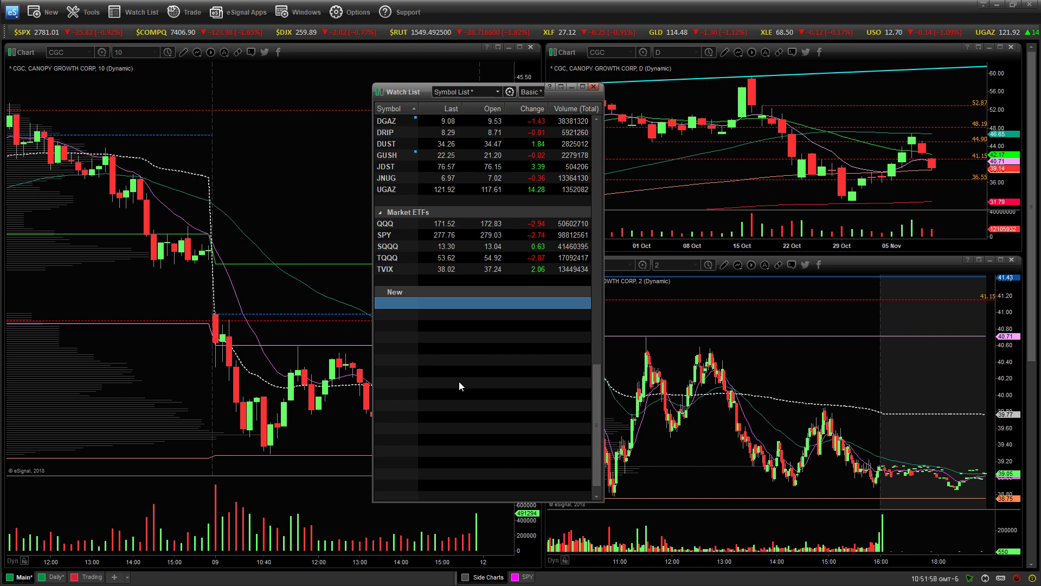
{"action": "type", "text": "HEAR"}
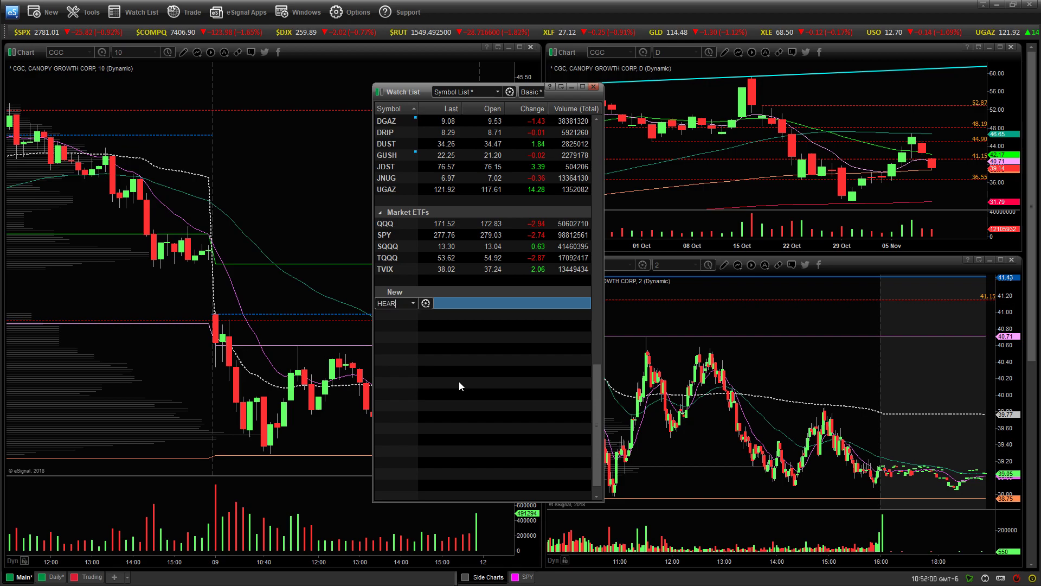
{"action": "key", "text": "Return"}
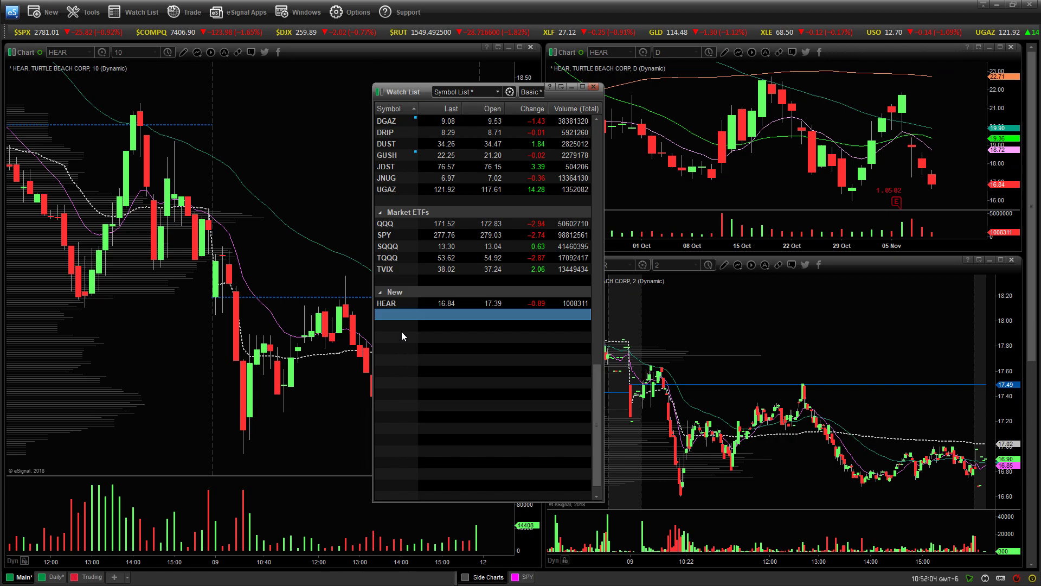
{"action": "type", "text": "BIDU"}
{"action": "key", "text": "Return"}
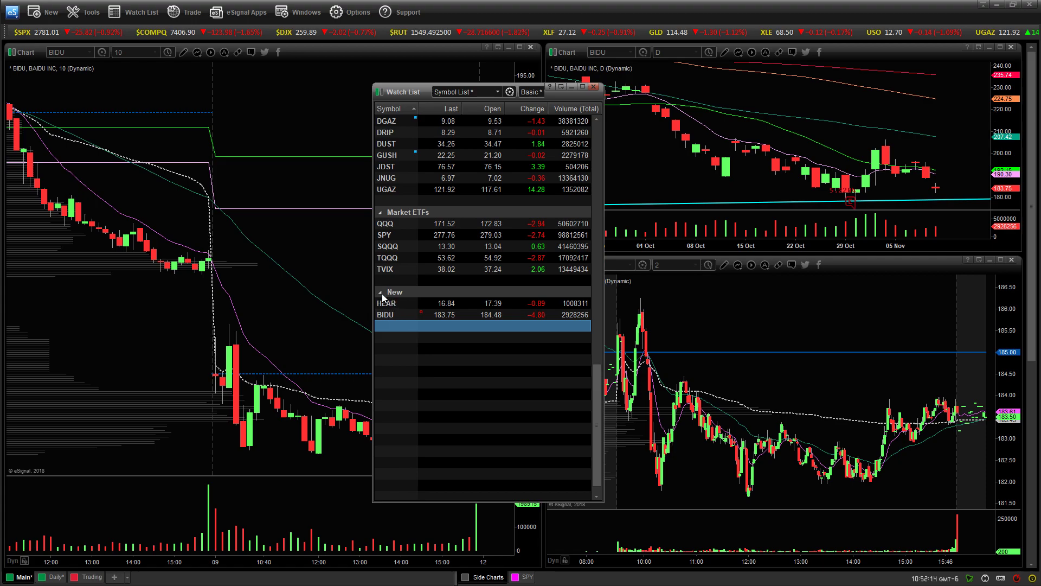
- Collapse and drag the New and Market ETFs groups so New ends last, expanded with HEAR and BIDU
{"action": "left_click", "coordinate": [381, 294]}
{"action": "left_click_drag", "start_coordinate": [398, 300], "coordinate": [408, 389]}
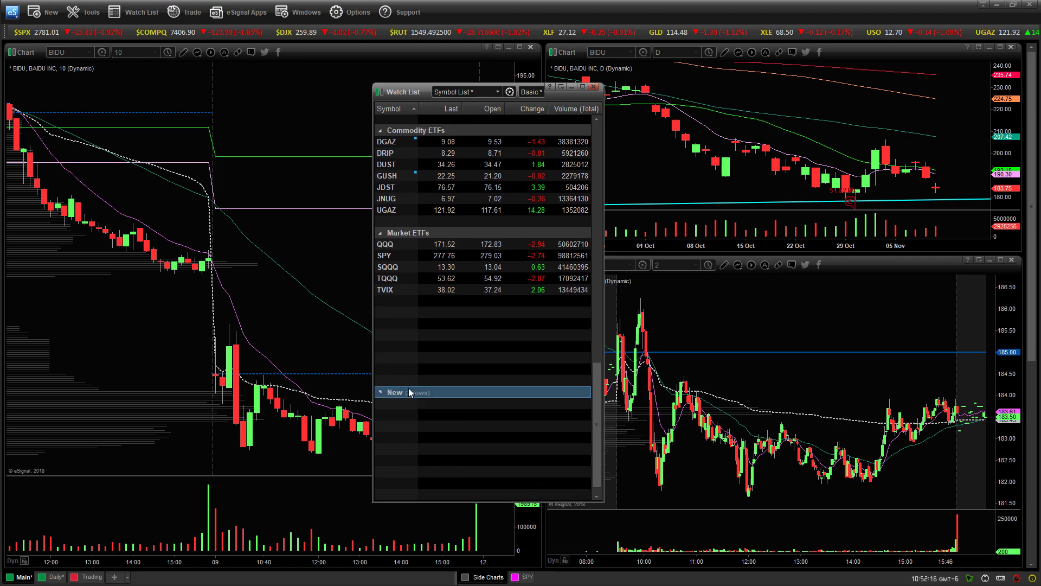
{"action": "left_click", "coordinate": [380, 232]}
{"action": "left_click_drag", "start_coordinate": [407, 332], "coordinate": [398, 356]}
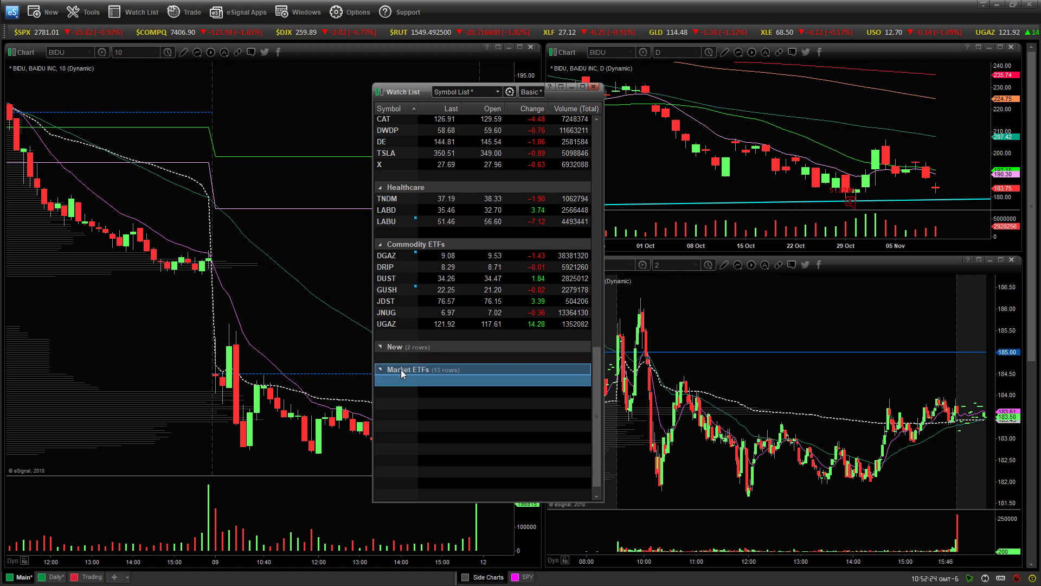
{"action": "double_click", "coordinate": [388, 347]}
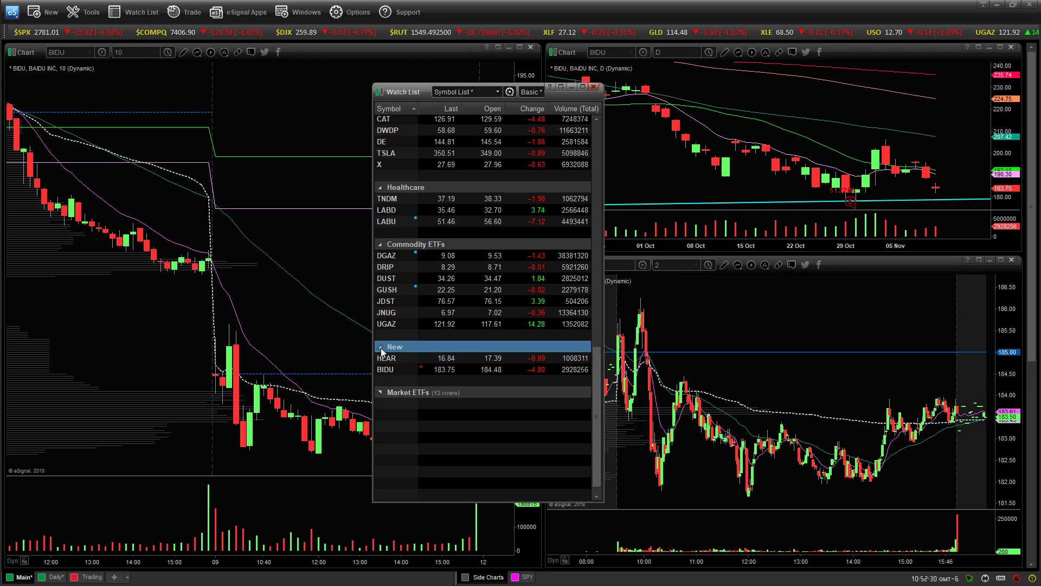
{"action": "left_click", "coordinate": [381, 349]}
{"action": "mouse_move", "coordinate": [398, 371]}
{"action": "left_mouse_down"}
{"action": "mouse_move", "coordinate": [402, 416]}
{"action": "mouse_move", "coordinate": [389, 387]}
{"action": "left_mouse_up"}
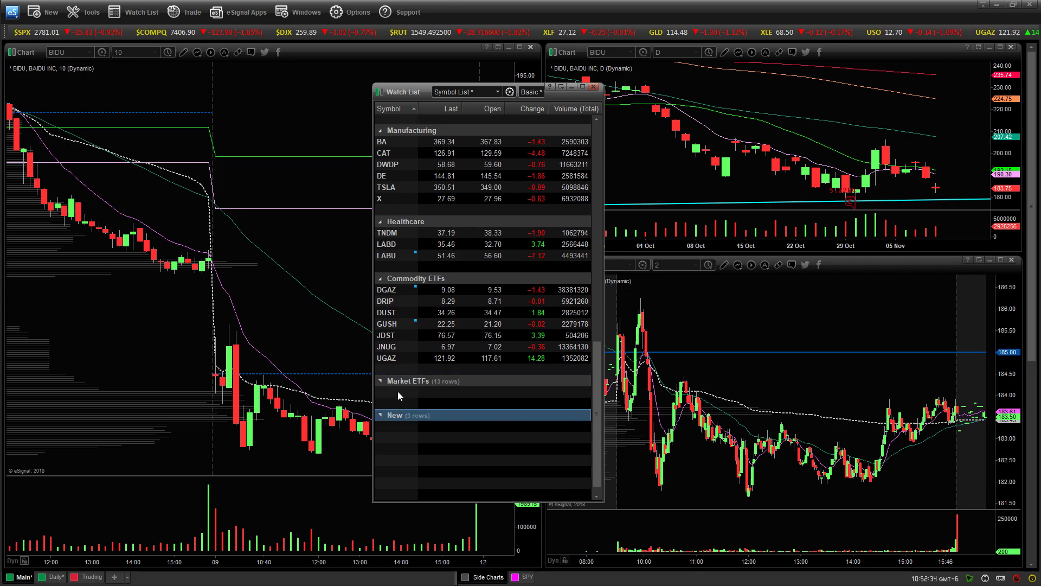
{"action": "left_click", "coordinate": [380, 415]}
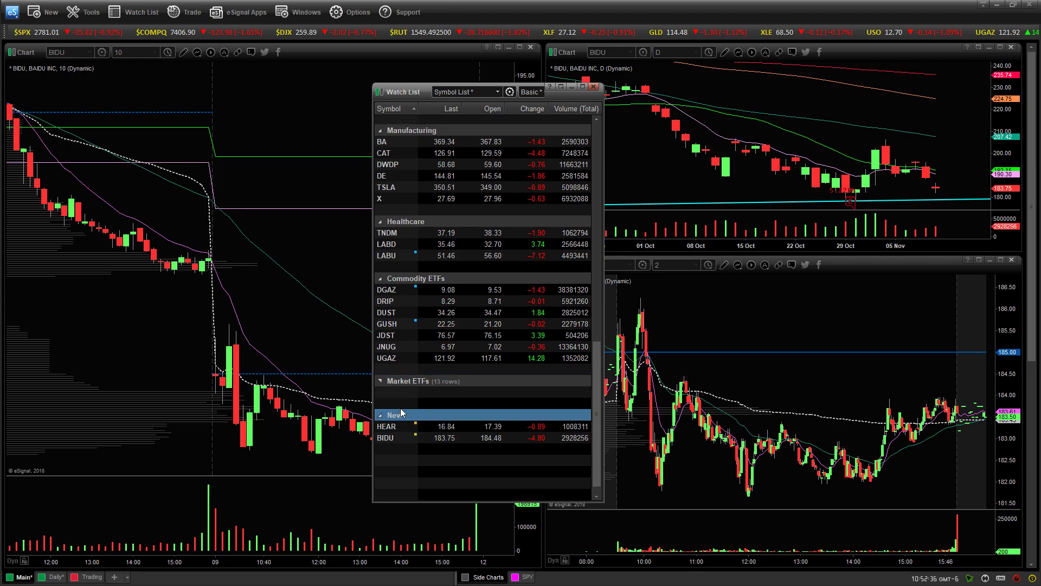
- Delete the BIDU row, then insert three empty rows below UGAZ
{"action": "right_click", "coordinate": [458, 438]}
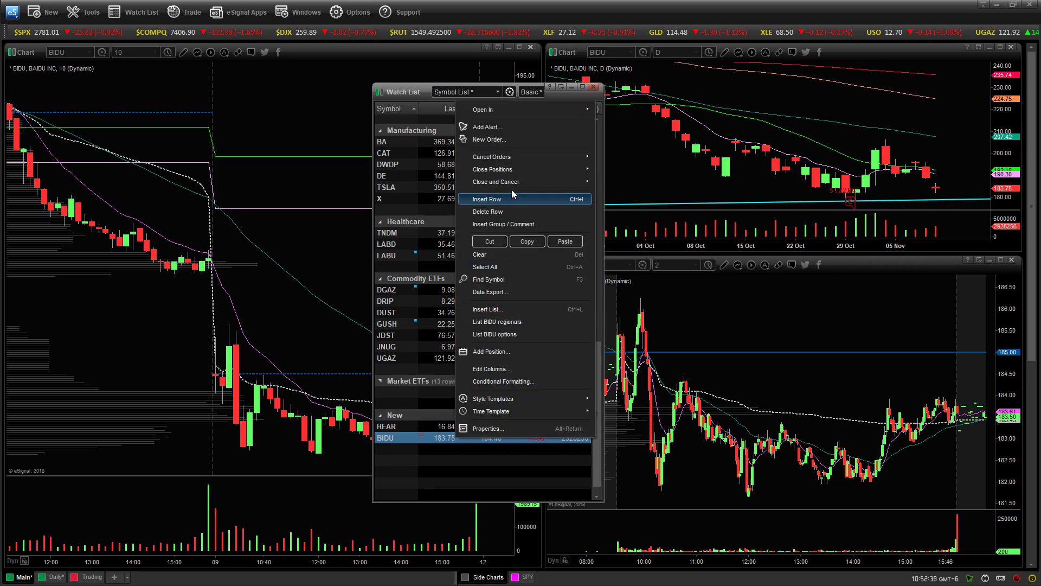
{"action": "left_click", "coordinate": [500, 213]}
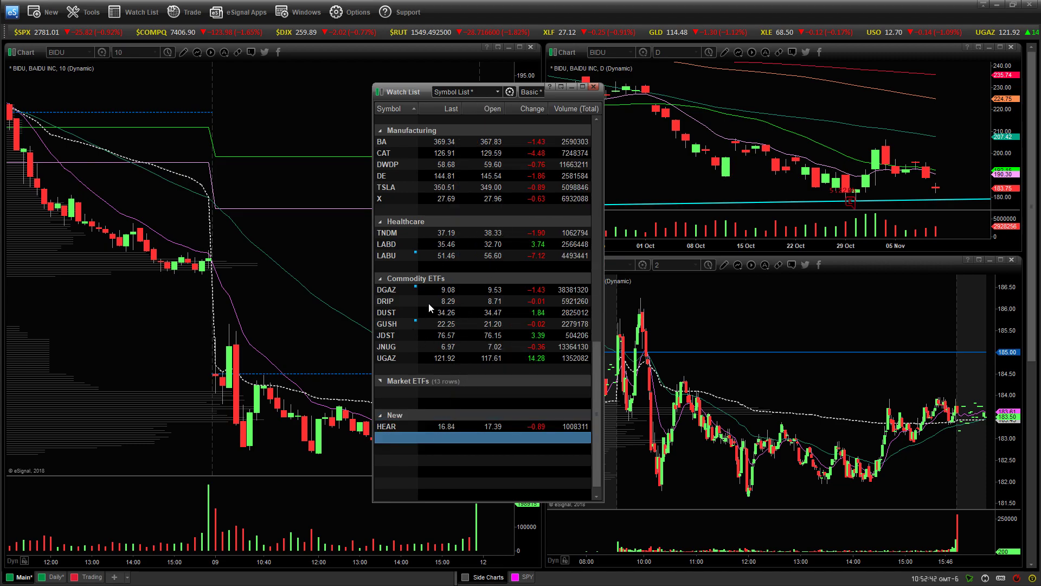
{"action": "right_click", "coordinate": [459, 370]}
{"action": "left_click", "coordinate": [492, 378]}
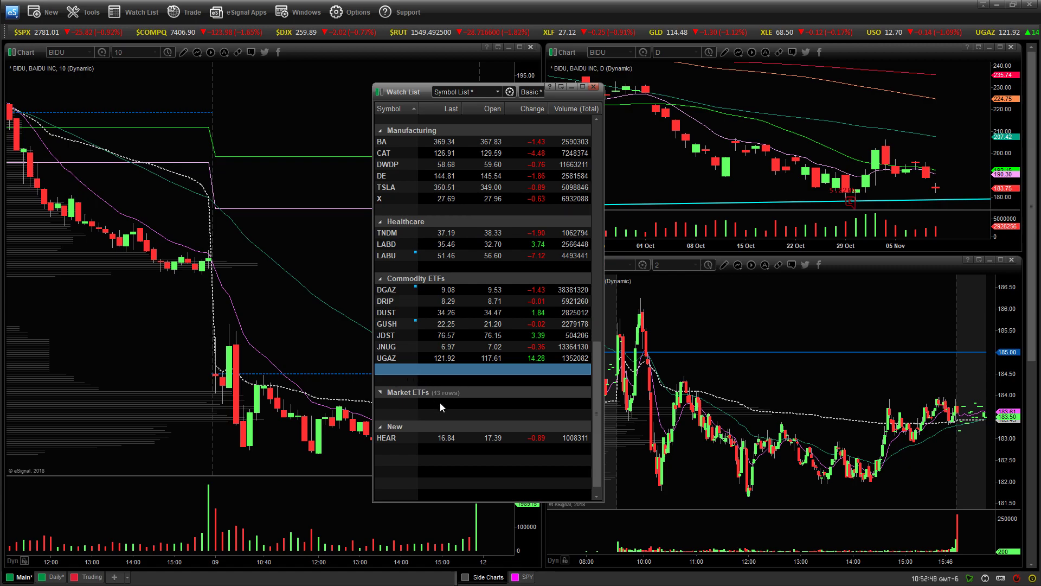
{"action": "right_click", "coordinate": [433, 369]}
{"action": "left_click", "coordinate": [461, 378]}
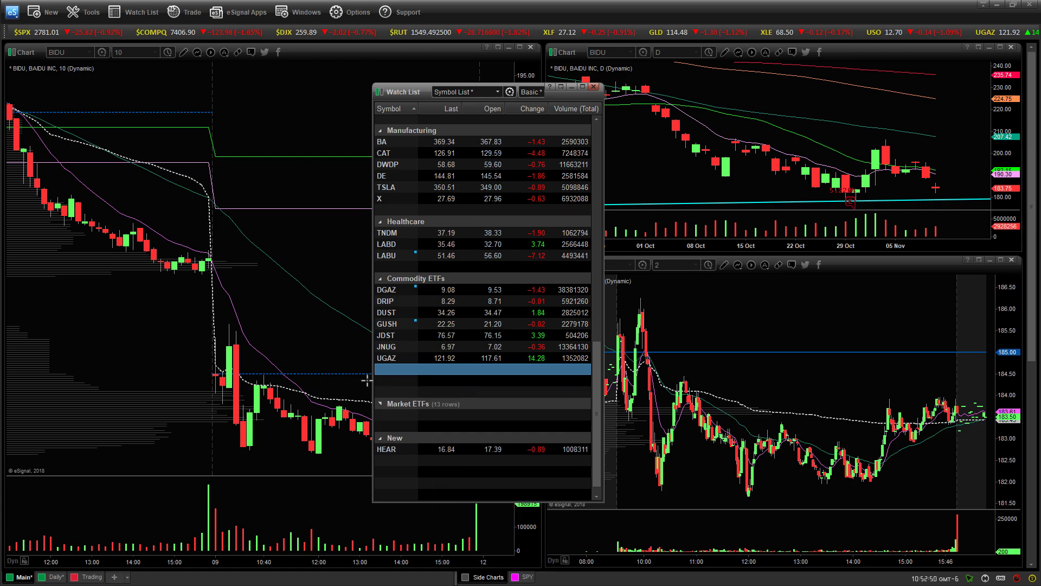
{"action": "right_click", "coordinate": [463, 369]}
{"action": "left_click", "coordinate": [494, 380]}
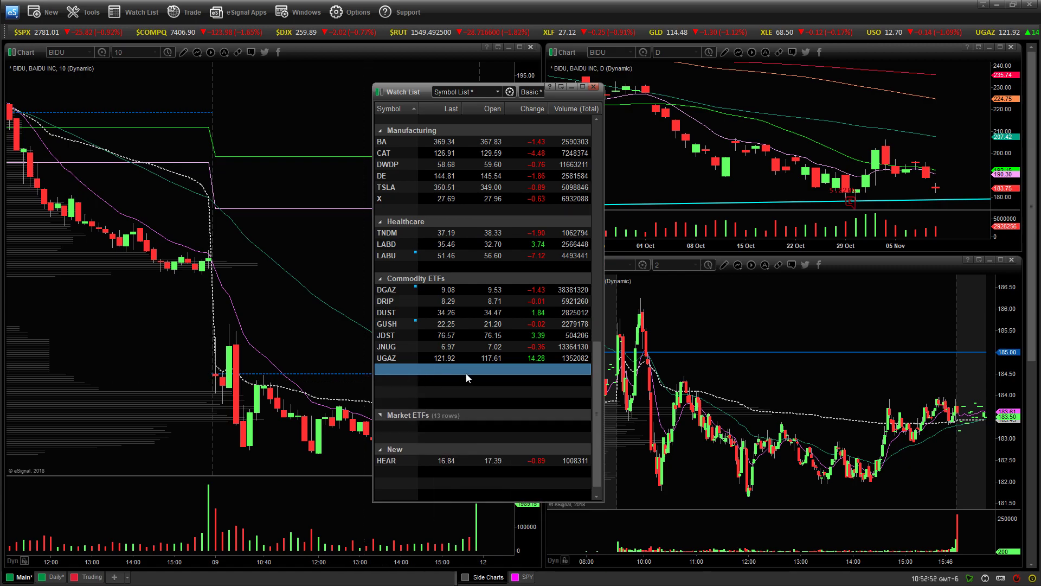
- Delete the three extra blank rows below UGAZ
{"action": "right_click", "coordinate": [463, 375]}
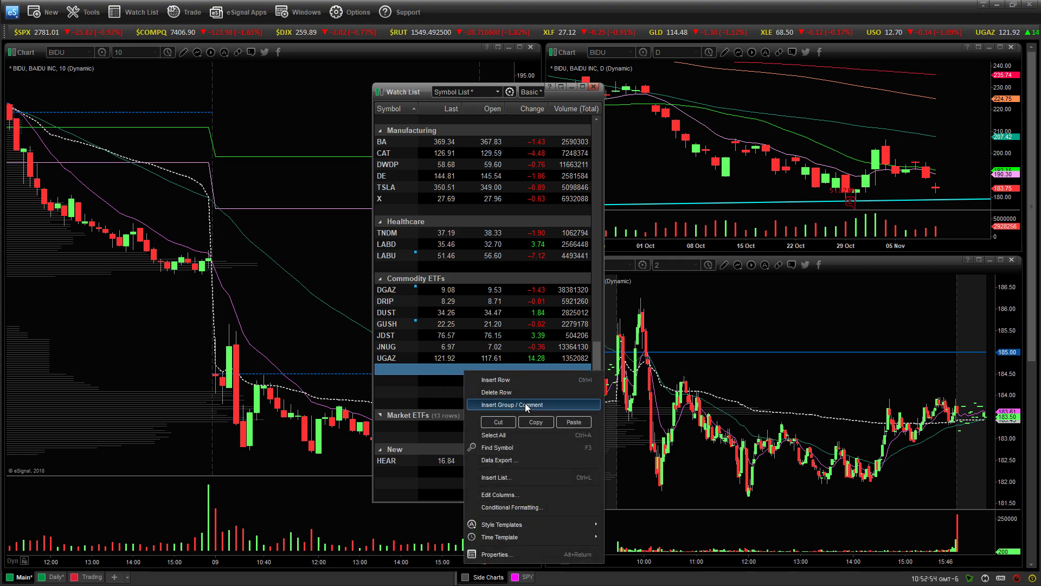
{"action": "left_click", "coordinate": [522, 392]}
{"action": "right_click", "coordinate": [439, 374]}
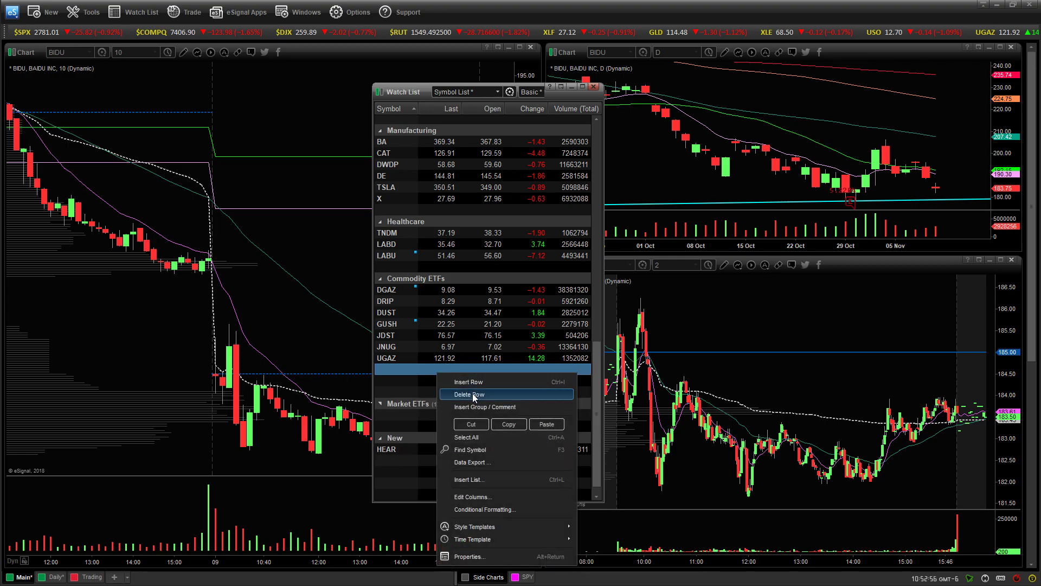
{"action": "left_click", "coordinate": [473, 393]}
{"action": "right_click", "coordinate": [432, 369]}
{"action": "left_click", "coordinate": [474, 391]}
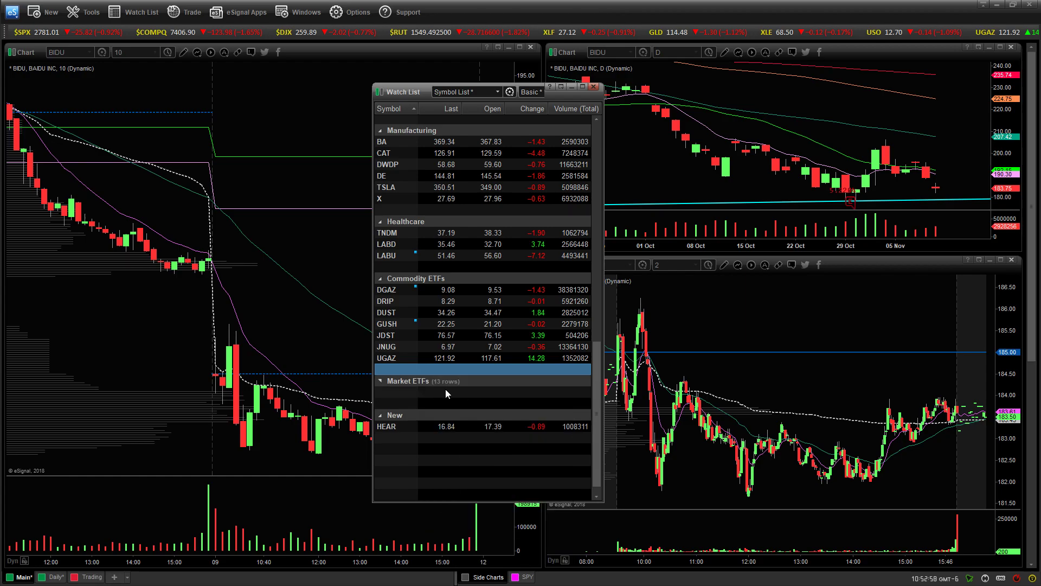
- Delete the New group header and the HEAR row
{"action": "left_click", "coordinate": [389, 421]}
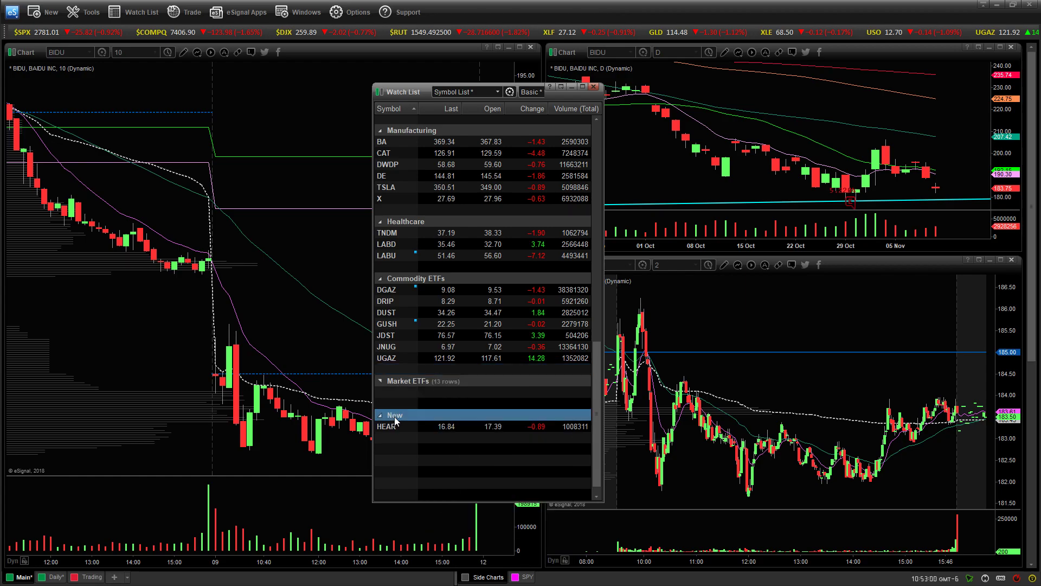
{"action": "right_click", "coordinate": [398, 422]}
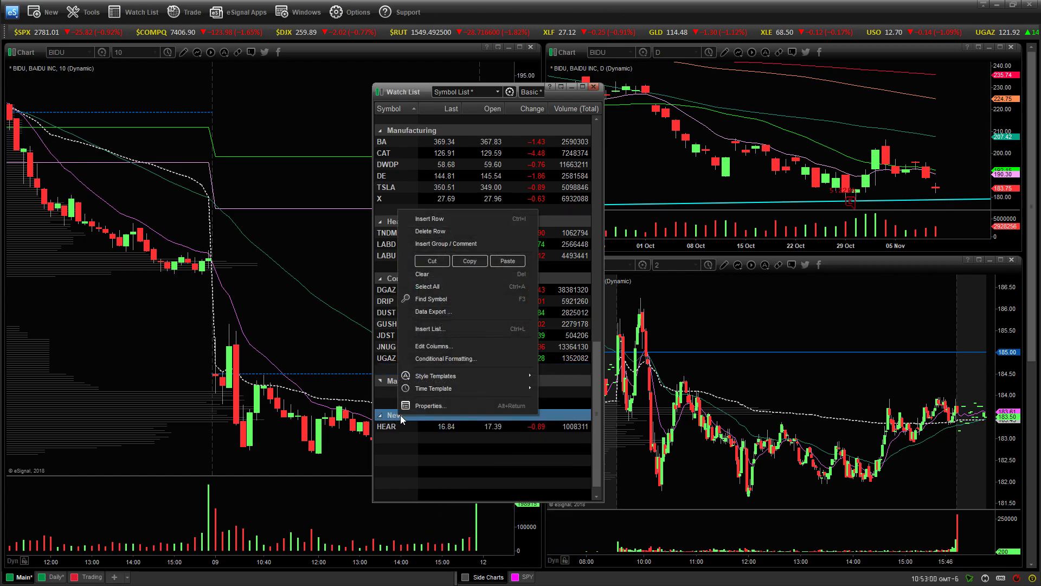
{"action": "left_click", "coordinate": [476, 230]}
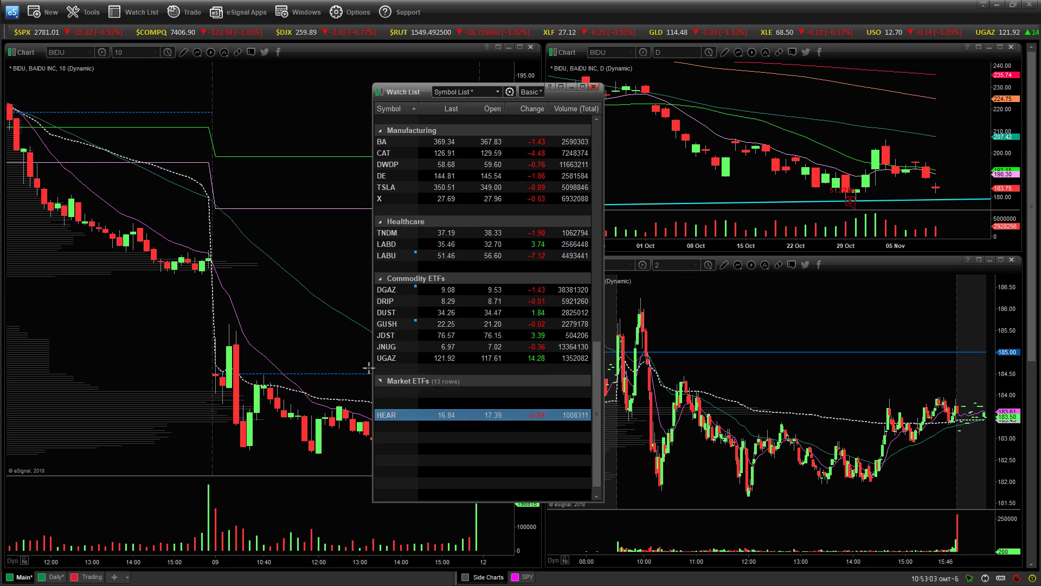
{"action": "right_click", "coordinate": [424, 414]}
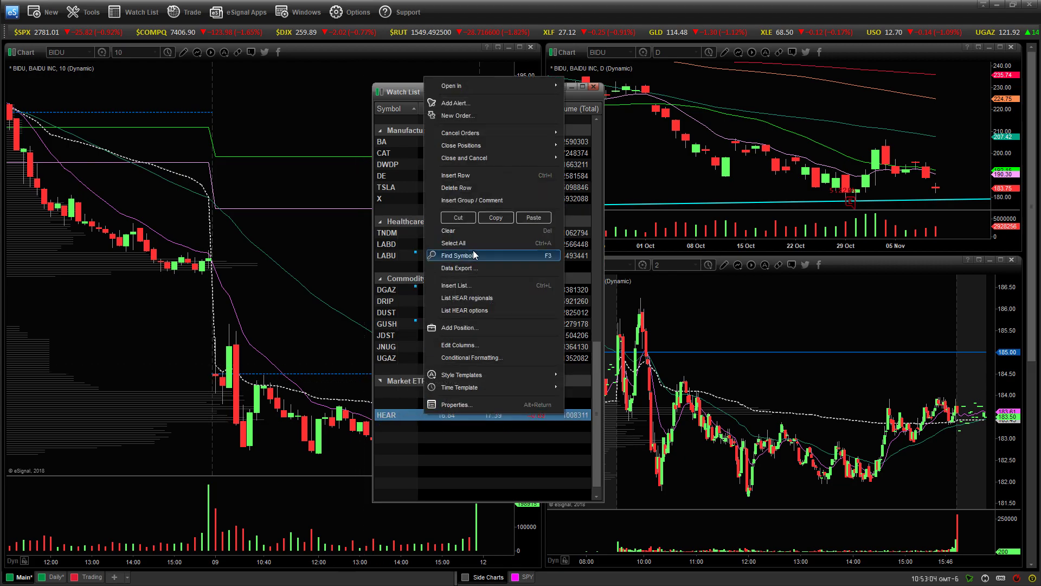
{"action": "left_click", "coordinate": [475, 187]}
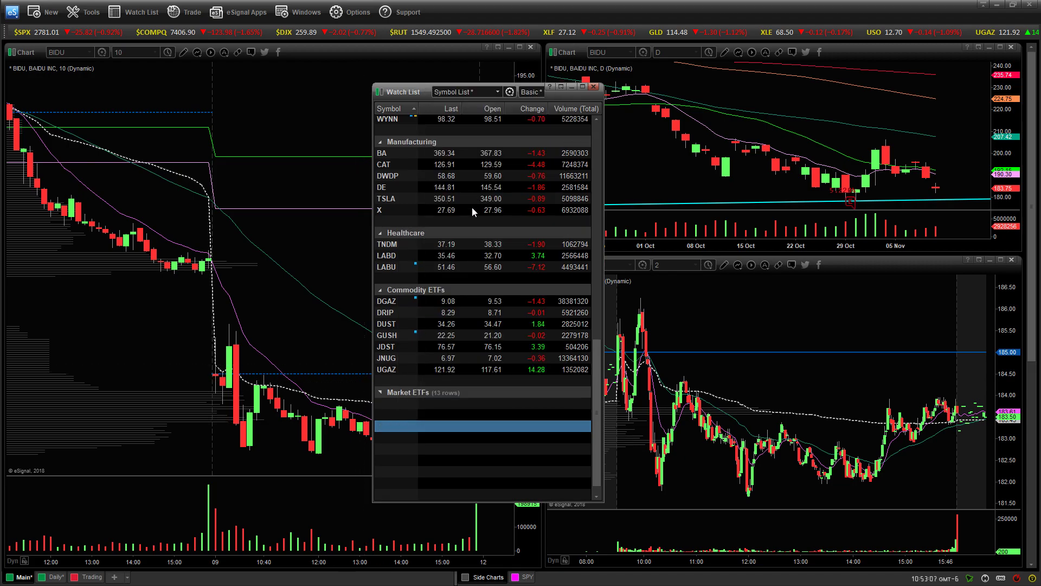
- Expand Market ETFs to list QQQ, SPY, SQQQ, TQQQ and TVIX, then scroll to the top
{"action": "left_click", "coordinate": [387, 397]}
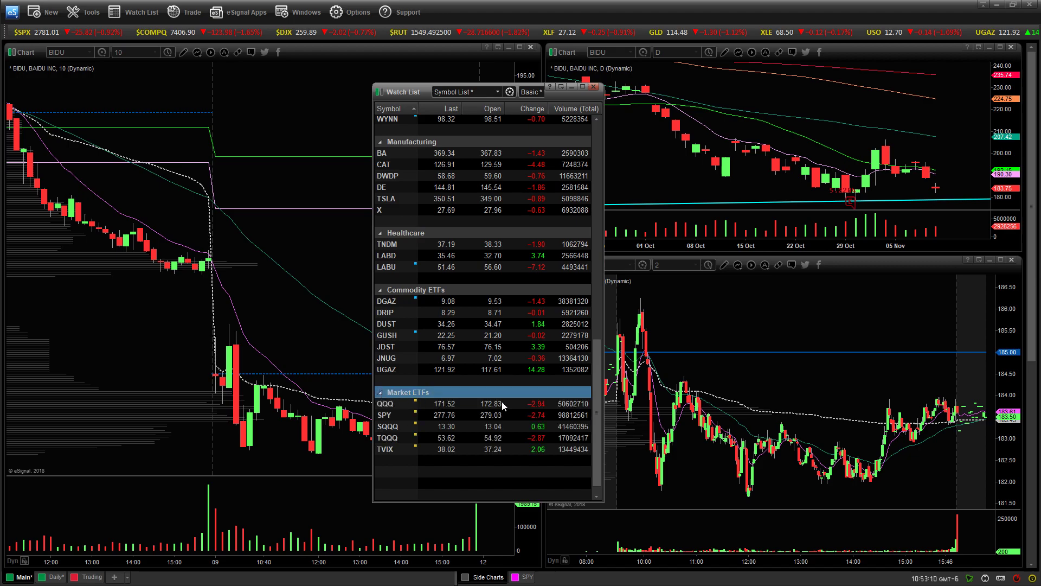
{"action": "scroll", "coordinate": [512, 392], "scroll_direction": "up", "scroll_amount": 2}
{"action": "scroll", "coordinate": [511, 394], "scroll_direction": "up", "scroll_amount": 7}
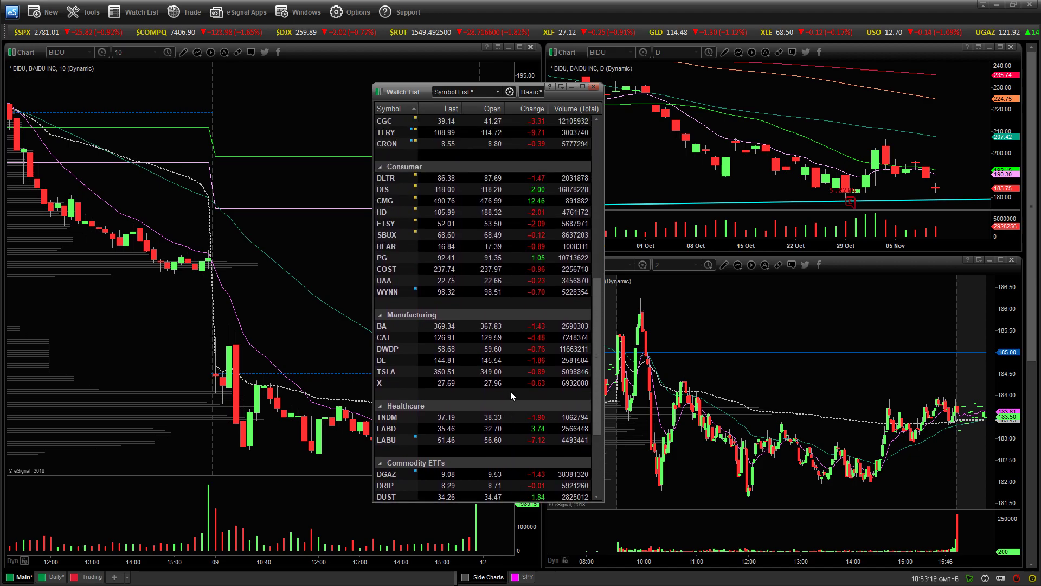
{"action": "scroll", "coordinate": [511, 395], "scroll_direction": "up", "scroll_amount": 6}
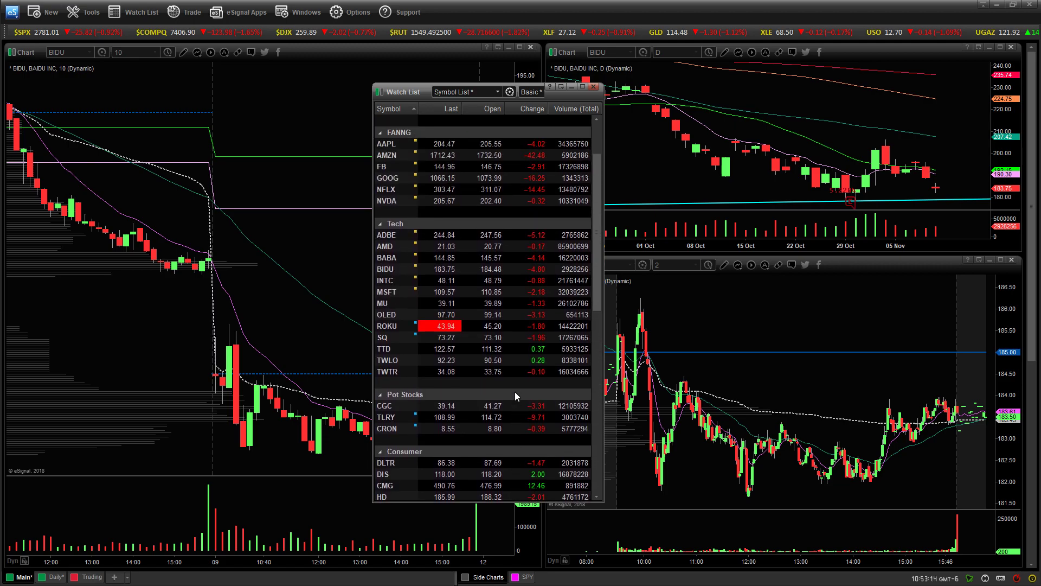